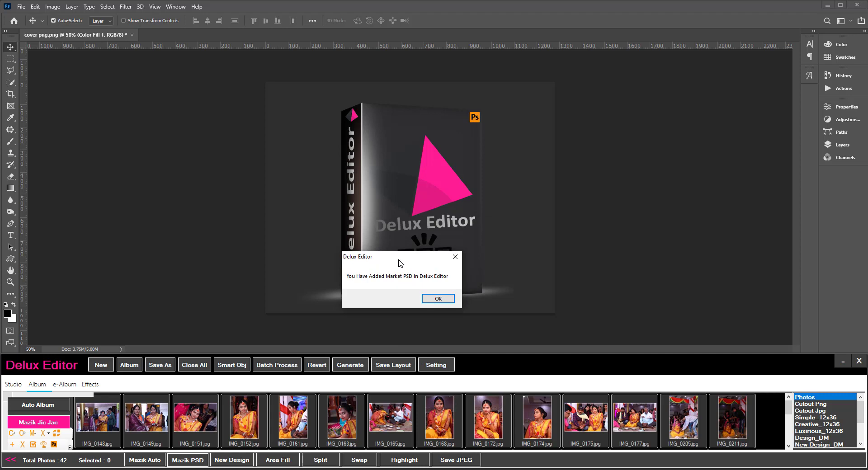
Step: Dismiss the Market PSD notice and show the Market_Templates category
left_click_drag(400, 263, 417, 288)
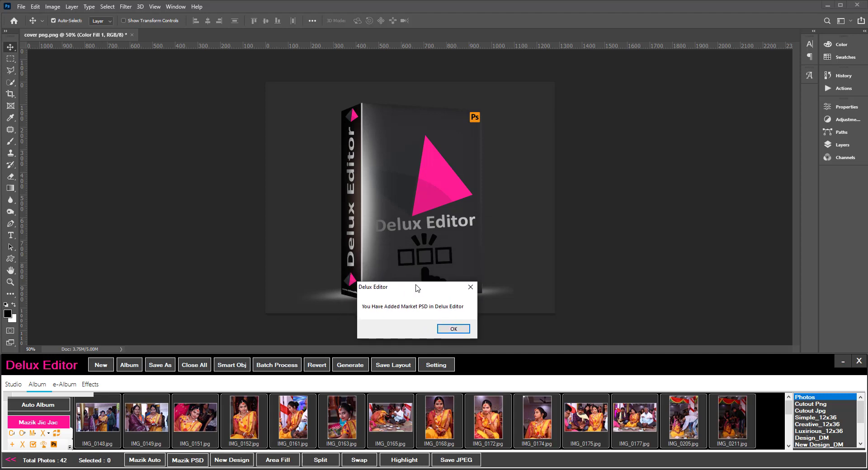
left_click(457, 330)
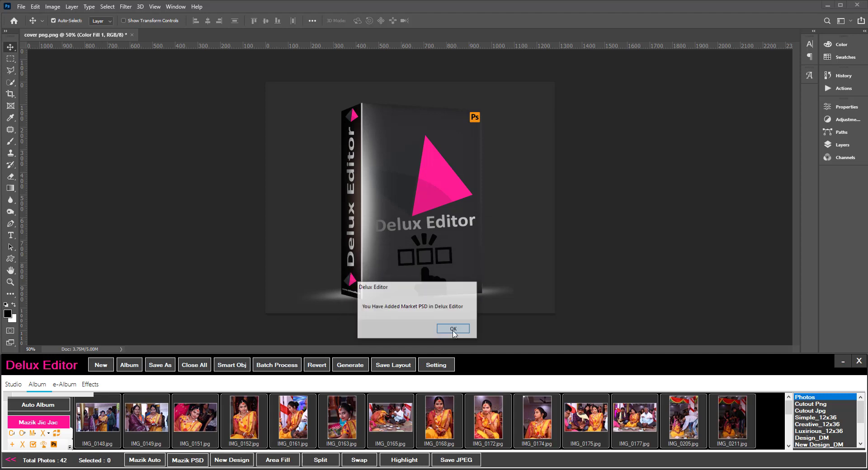
scroll(789, 420, "down", 1)
scroll(835, 432, "down", 1)
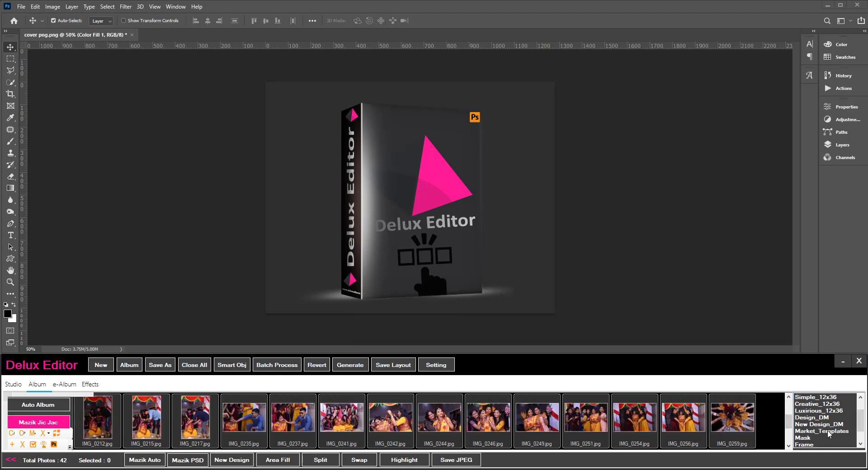
left_click(828, 432)
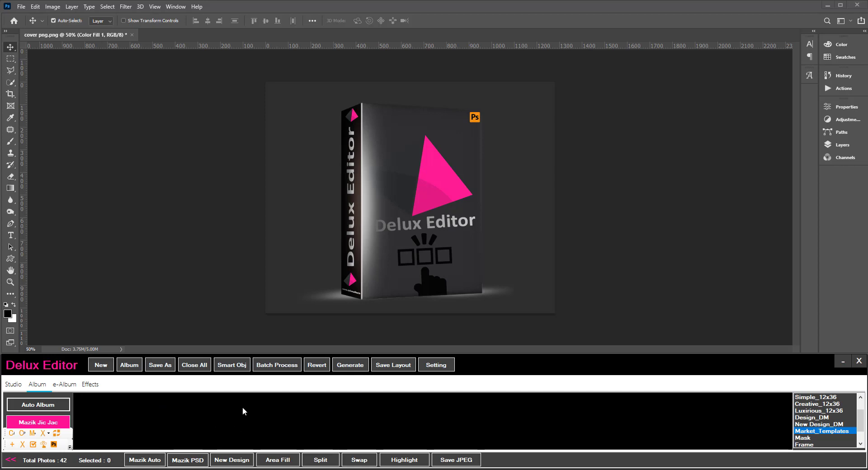
Step: Generate the thumbnails for the Market_Templates category and open the template Market PSD (1)
left_click(361, 370)
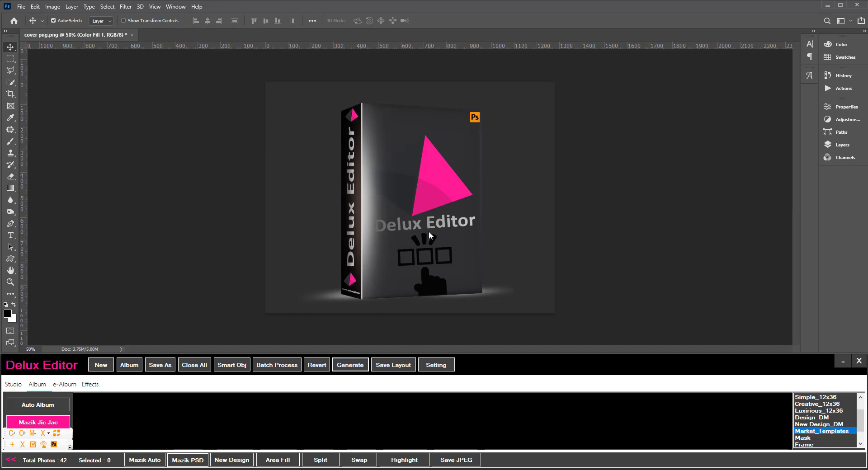
left_click(834, 434)
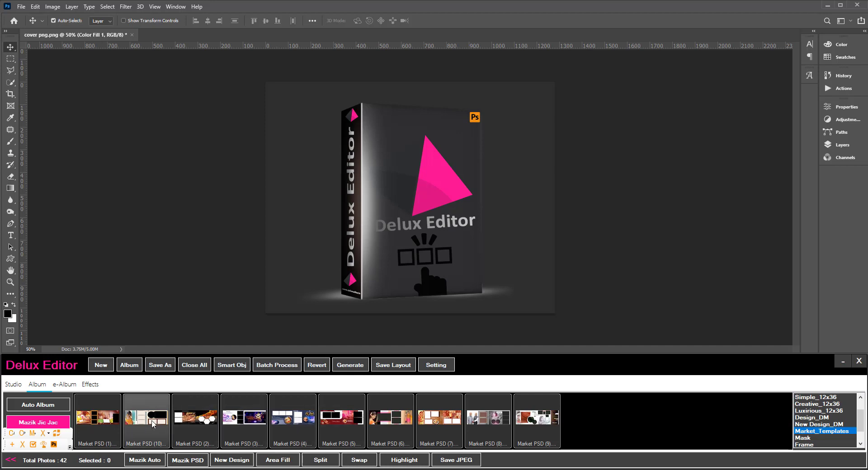
left_click(97, 418)
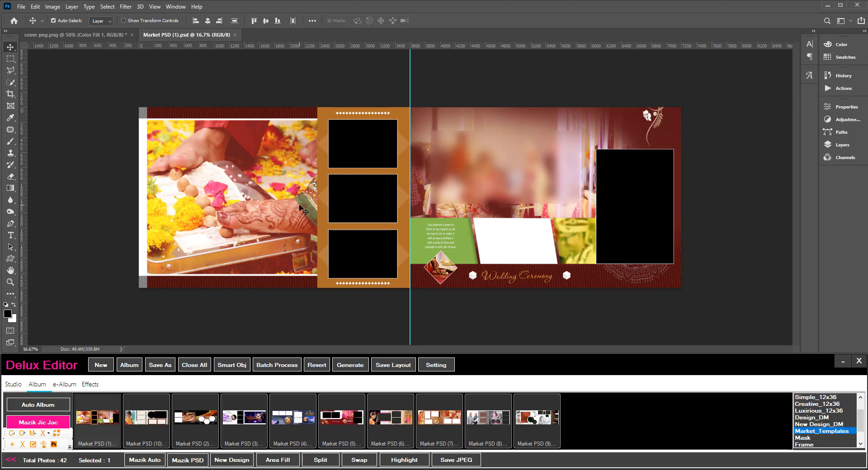
Step: Fill the Market PSD (1) frames with photos IMG_0148, IMG_0149, IMG_0151, IMG_0152, IMG_0165, IMG_0175 and IMG_0177 using Mazik Fill Image
scroll(844, 424, "up", 1)
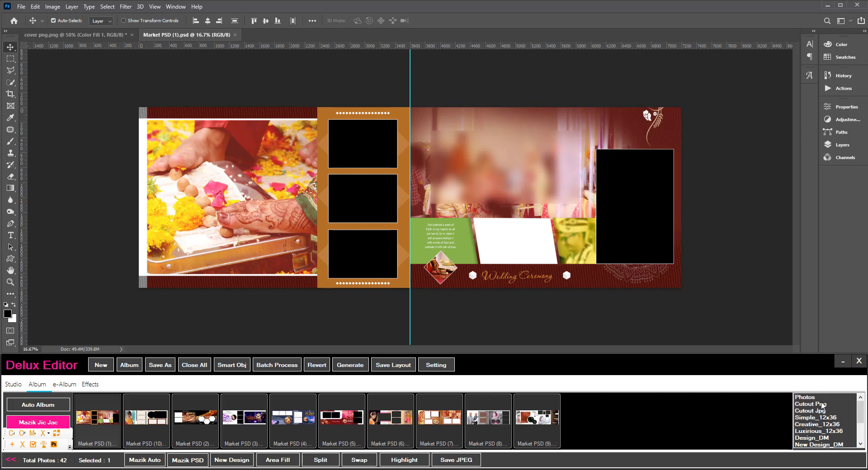
left_click(813, 398)
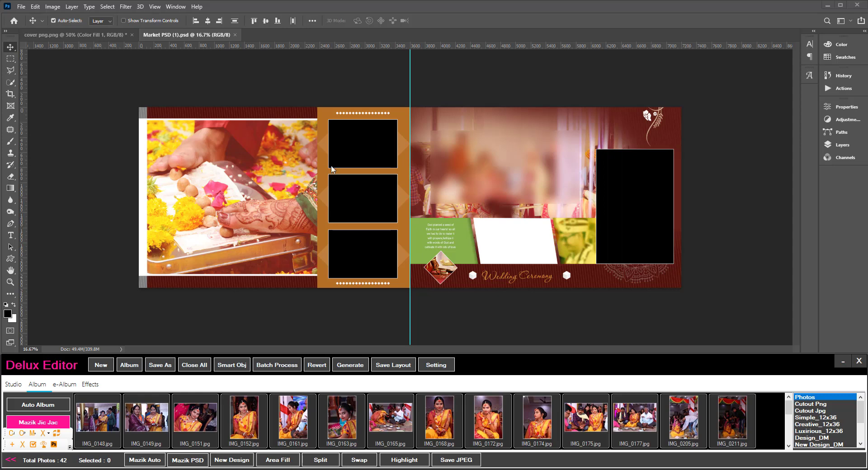
left_click(105, 418)
left_click(150, 428)
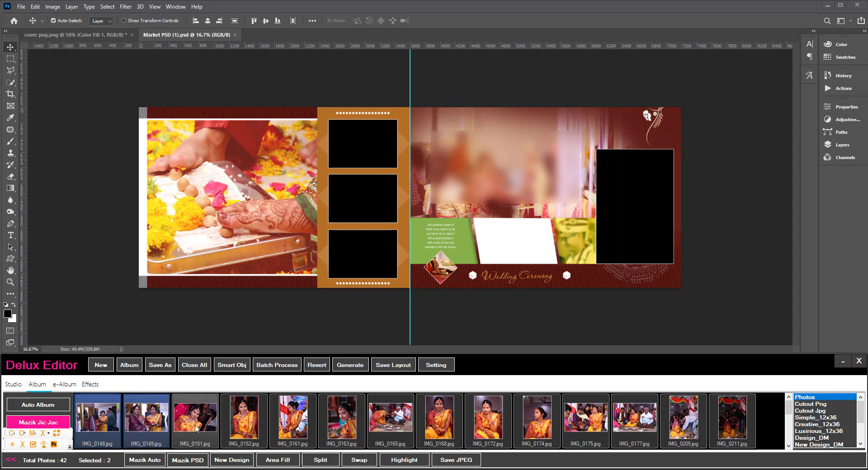
left_click(195, 423)
left_click(244, 426)
left_click(378, 424)
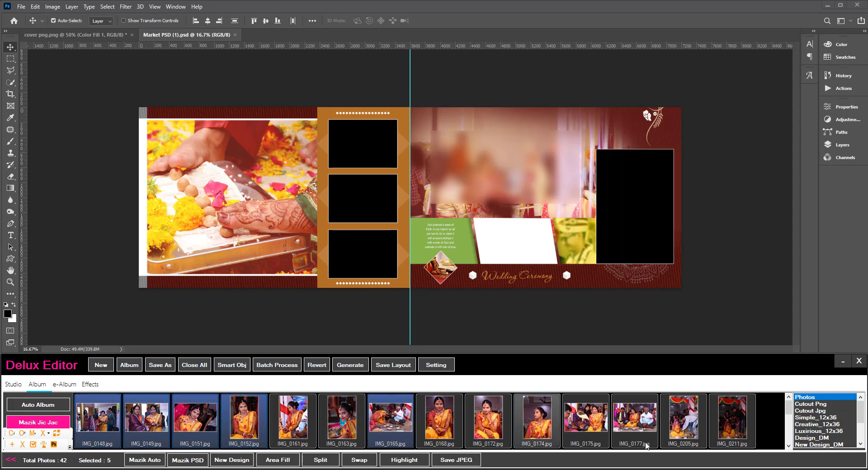
left_click(587, 421)
left_click(642, 430)
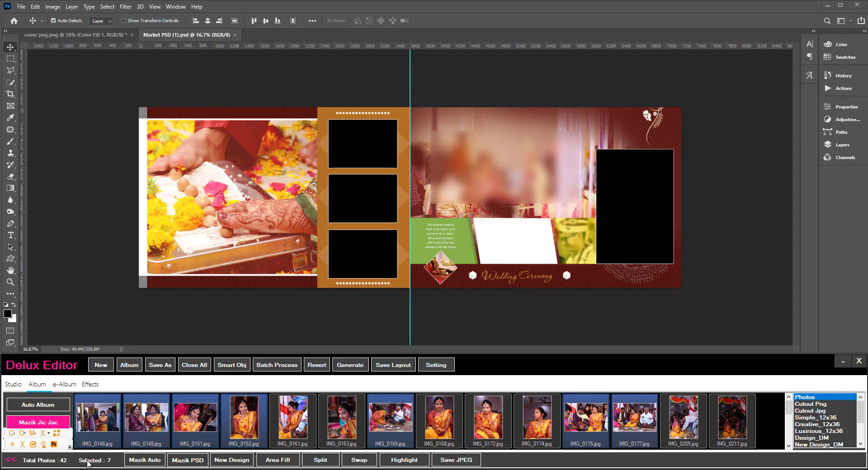
left_click(128, 460)
right_click(193, 418)
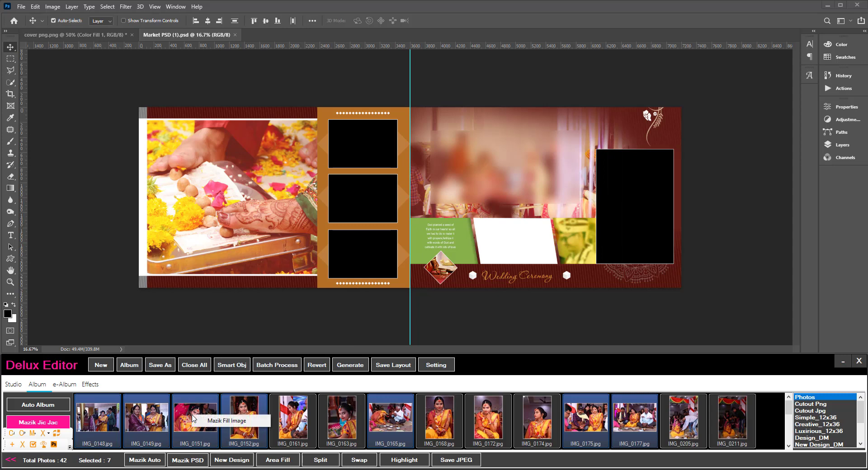
left_click(218, 421)
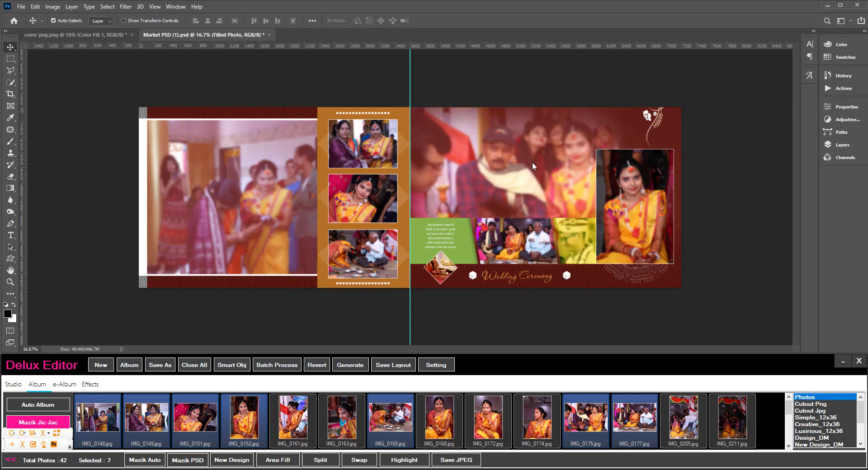
Step: Place the gold "Wedding" clipart DE ClipArt (18) in a rectangular area about 2028 by 390 px across the lower part of the large left-page photo
left_click(11, 58)
left_click_drag(156, 240, 310, 270)
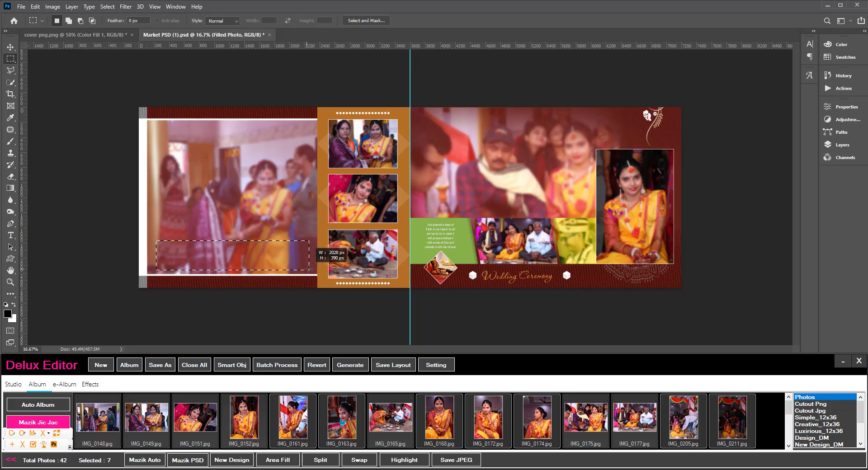
scroll(825, 421, "down", 2)
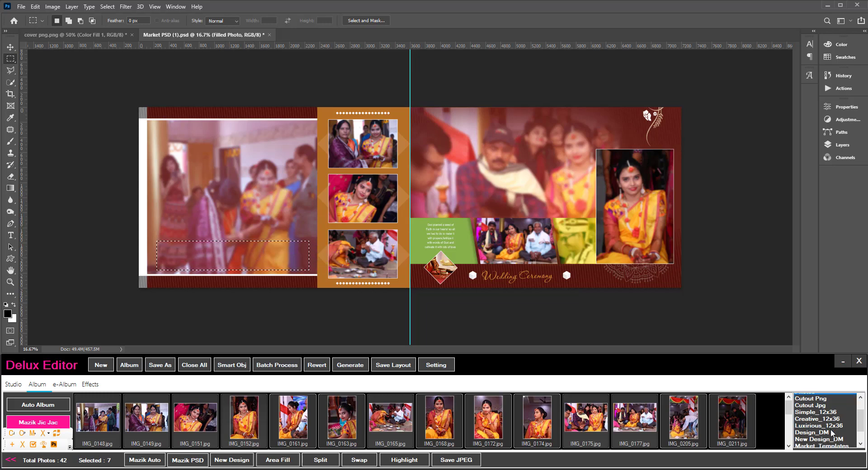
left_click(805, 431)
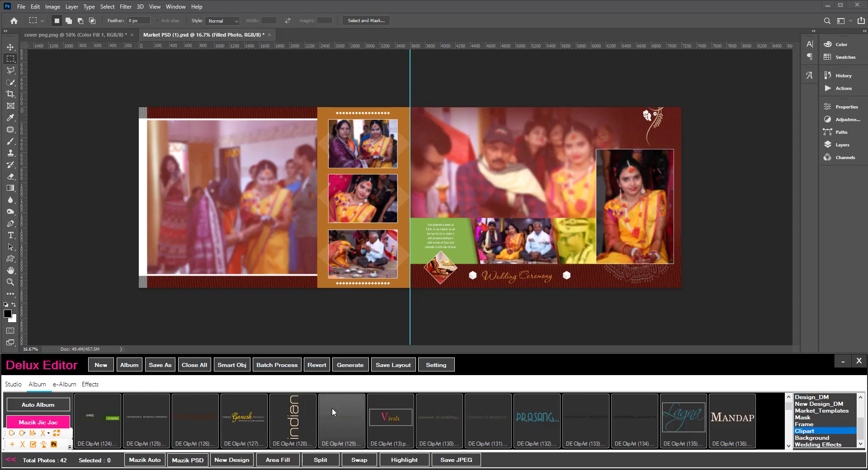
scroll(332, 412, "down", 2)
scroll(326, 415, "down", 2)
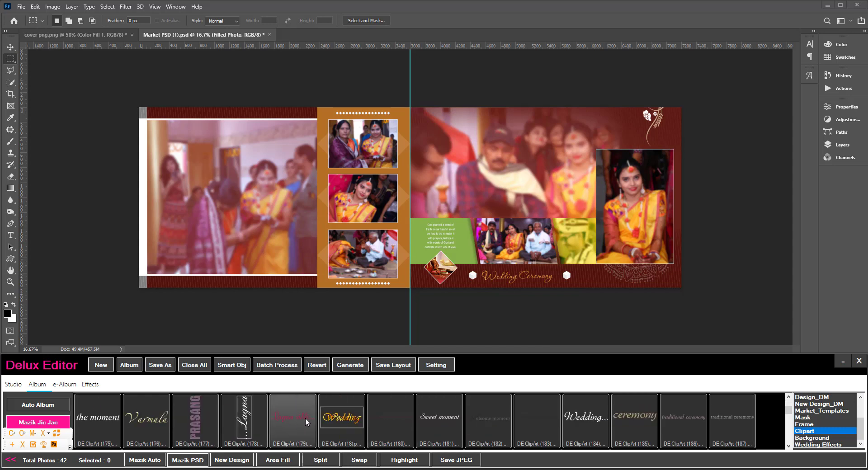
double_click(341, 419)
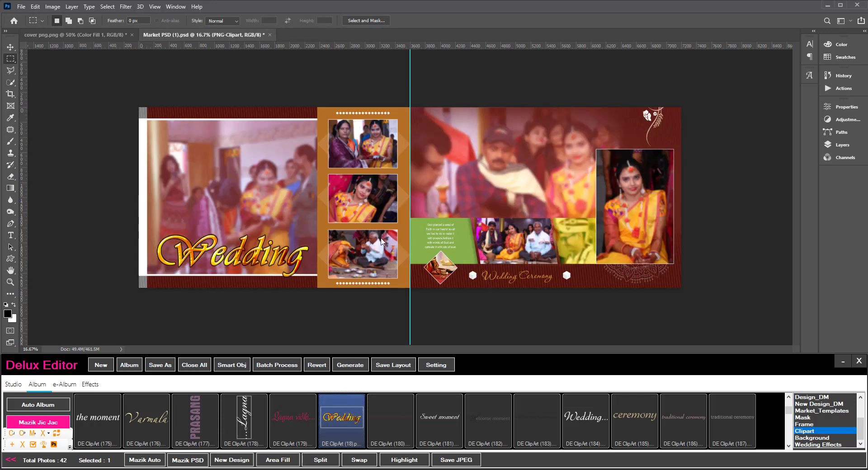
Step: Swap the large blurred photo on the left page with the one on the right page
key("v")
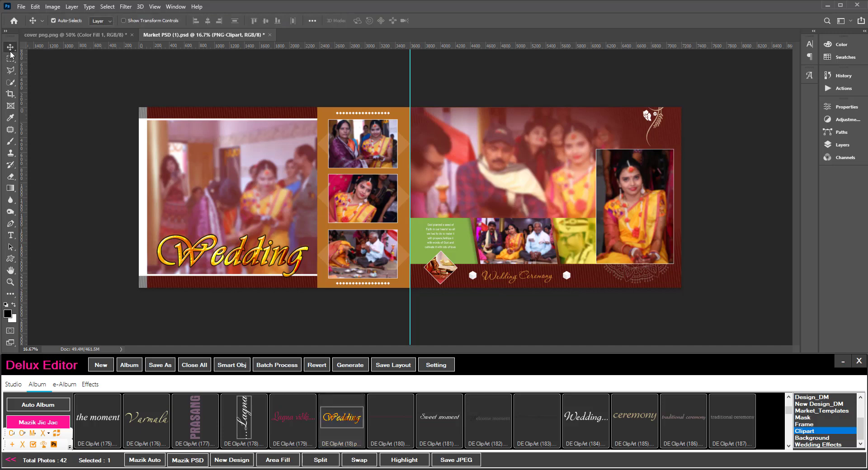
left_click(239, 197)
left_click(360, 461)
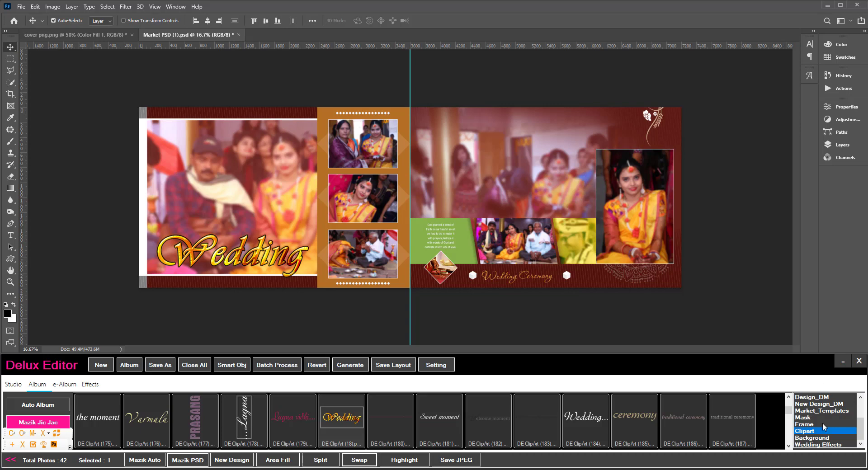
Step: Open the template Market PSD (2) from the Market_Templates category
left_click(828, 411)
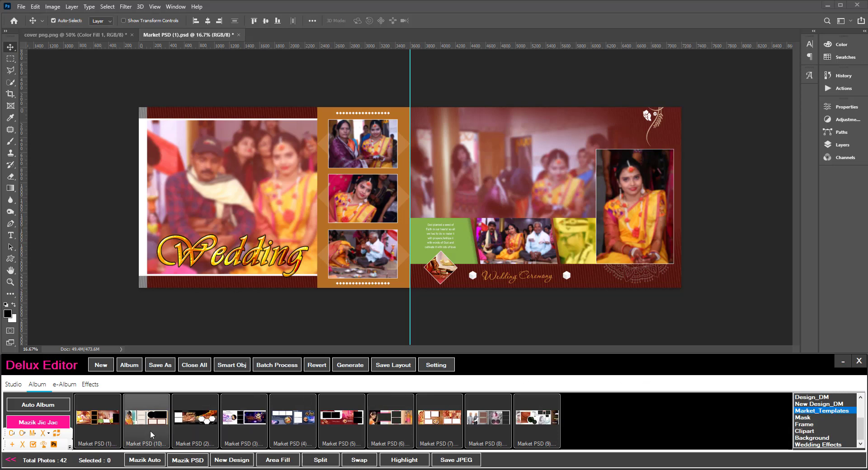
left_click(198, 420)
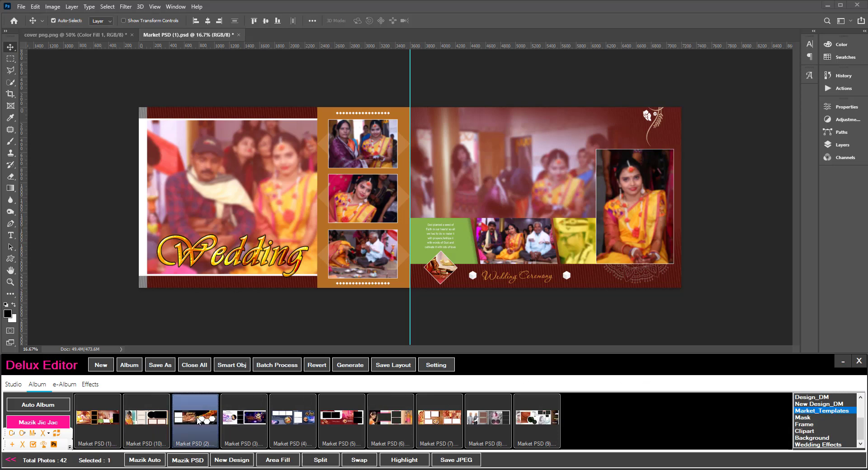
double_click(198, 420)
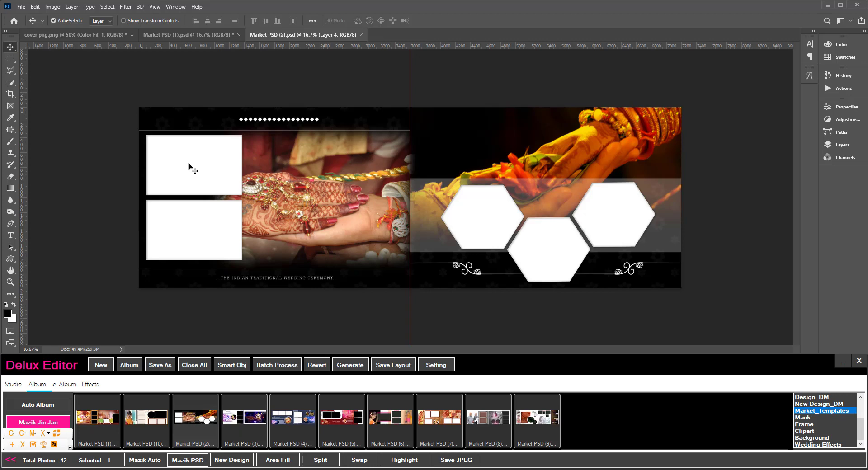
left_click(214, 234)
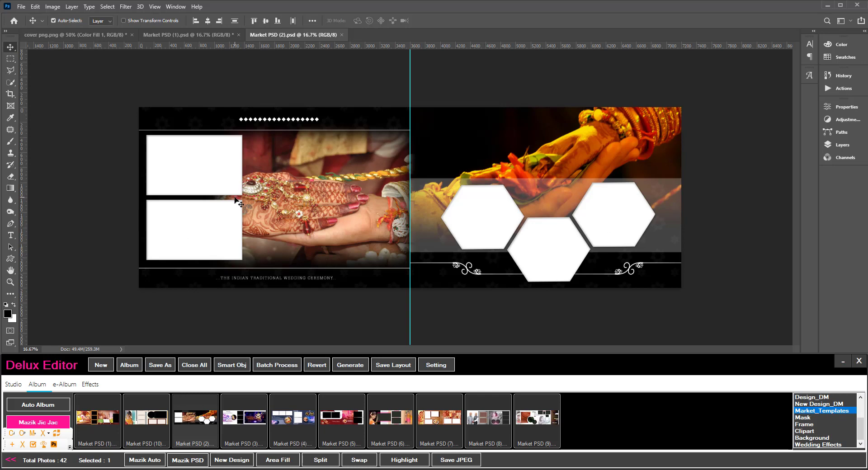
Step: Fill the Market PSD (2) frames with photos IMG_0244, IMG_0246, IMG_0249, IMG_0251, IMG_0254 and IMG_0256
scroll(818, 405, "up", 2)
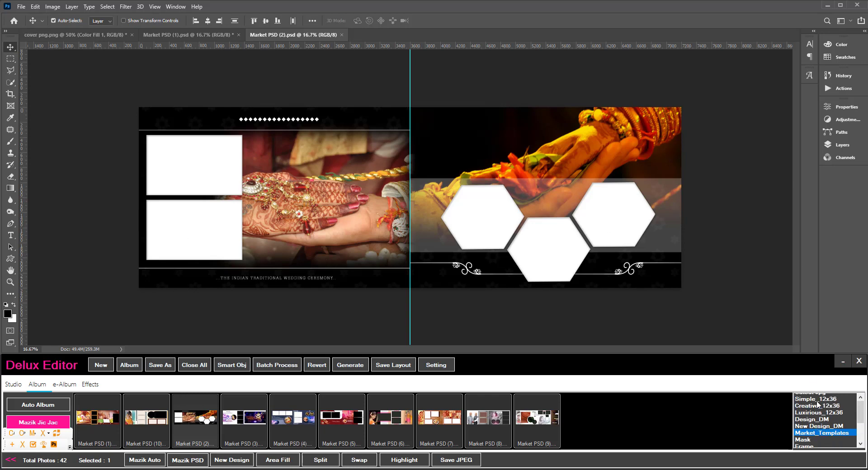
scroll(818, 405, "up", 2)
left_click(814, 398)
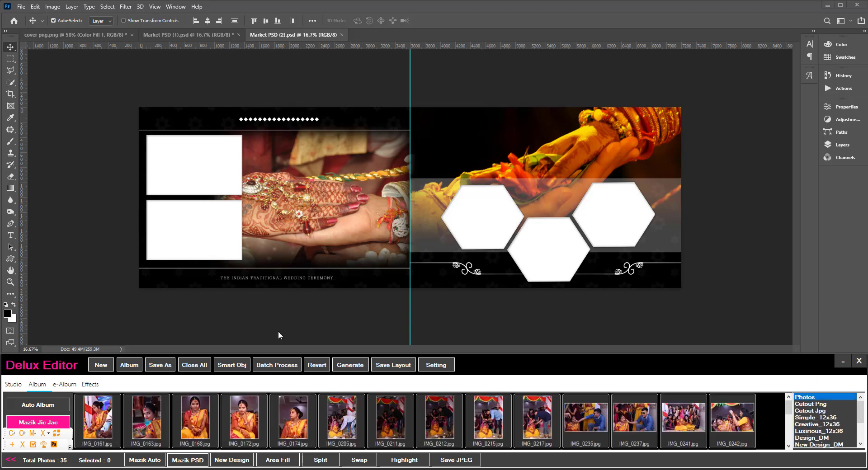
scroll(131, 423, "down", 3)
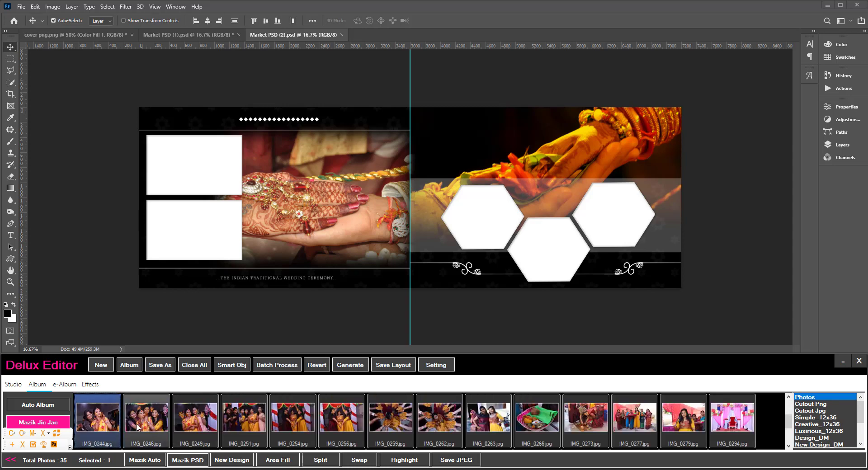
left_click(138, 428, "ctrl")
left_click(181, 425, "ctrl")
left_click(240, 423, "ctrl")
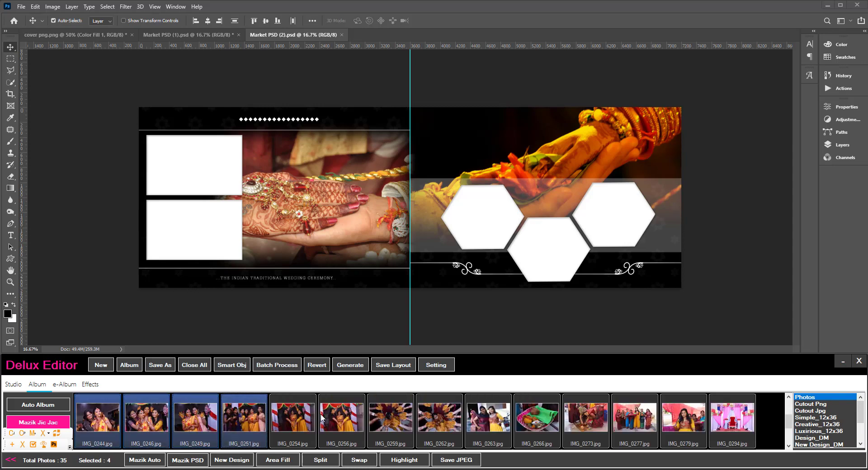
left_click(293, 420, "ctrl")
left_click(342, 420, "ctrl")
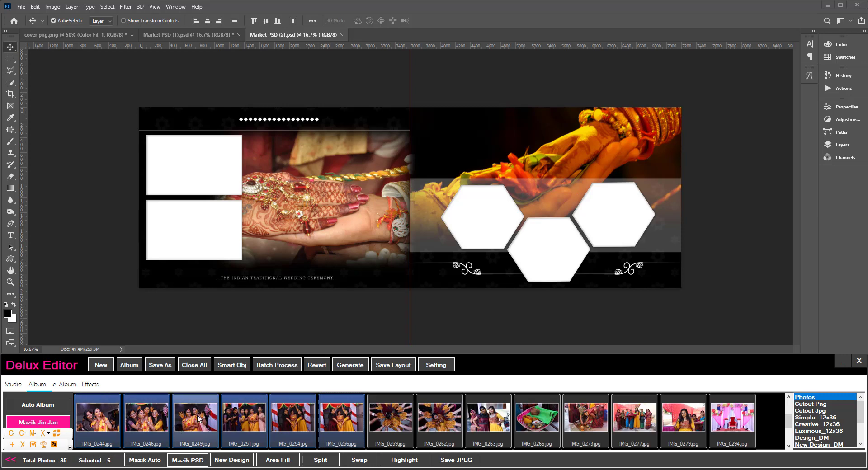
left_click(216, 424)
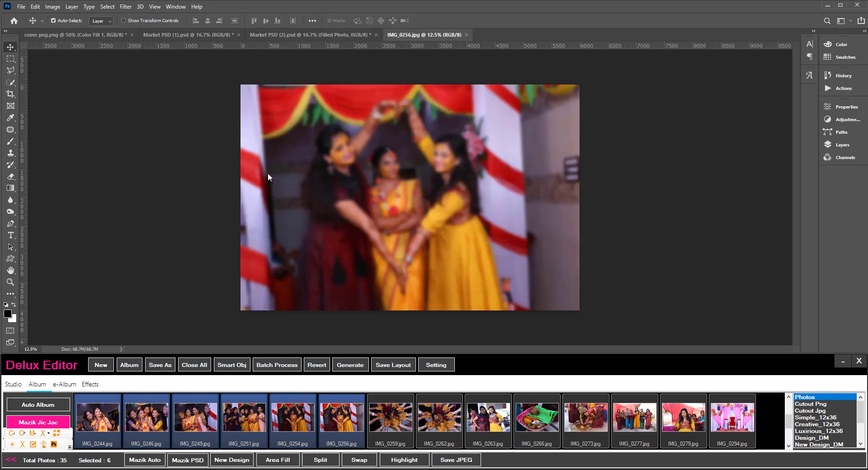
key("Return")
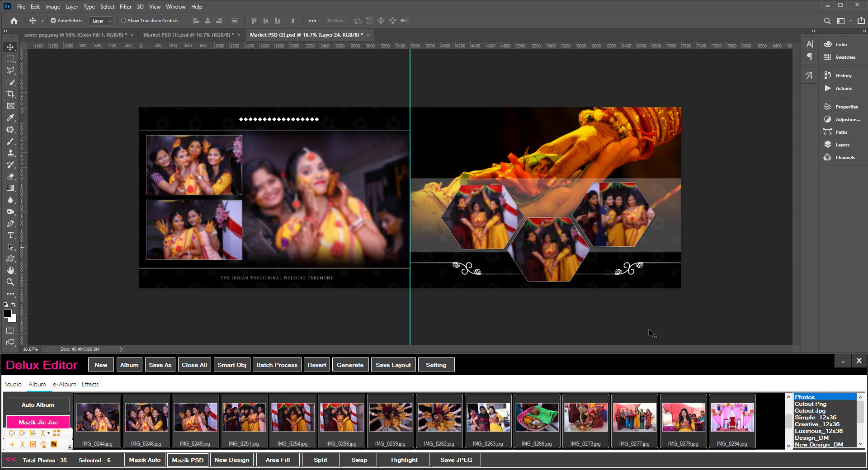
Step: Review the remaining album photos and the filled spreads Market PSD (1) and Market PSD (2)
scroll(790, 413, "up", 2)
scroll(790, 413, "up", 1)
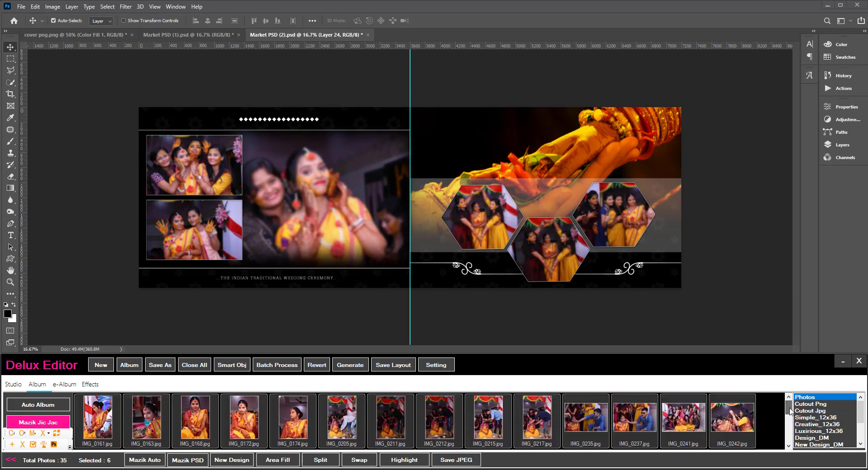
left_click(218, 35)
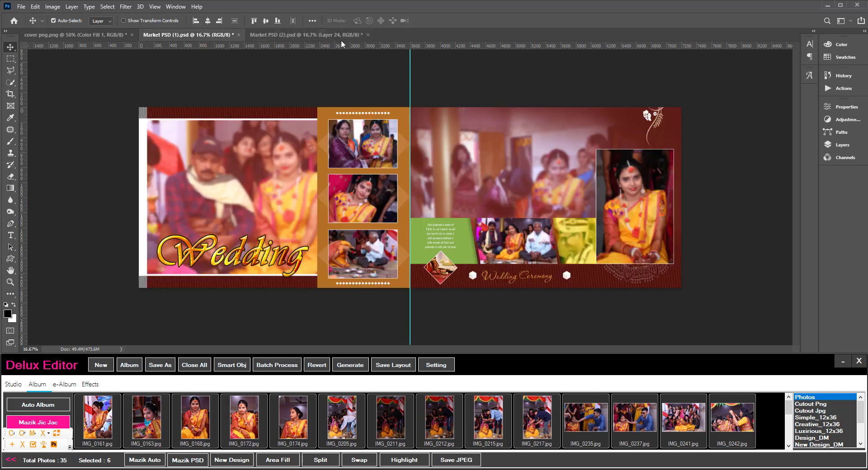
left_click(326, 35)
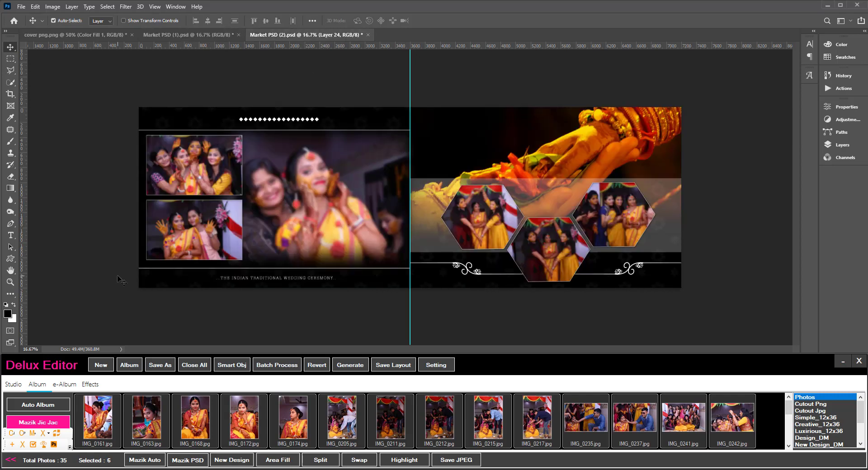
Step: Save the Market PSD (2) spread in PSD format under a new name
left_click(161, 366)
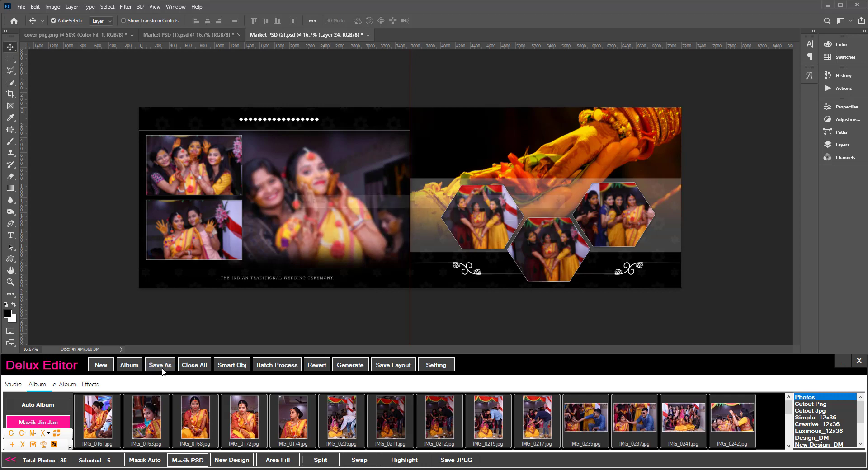
left_click_drag(332, 203, 339, 215)
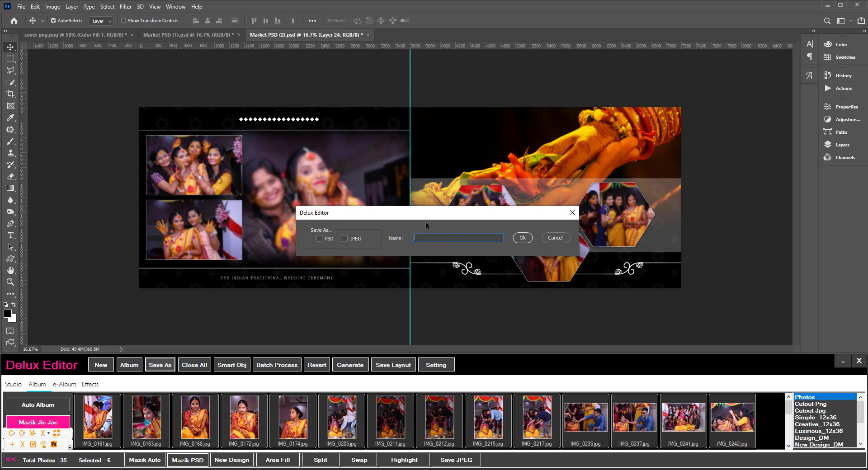
left_click(319, 239)
left_click(453, 238)
left_click(528, 238)
Step: Save the Market PSD (1) spread in both PSD and JPEG formats under the name A1
left_click(201, 35)
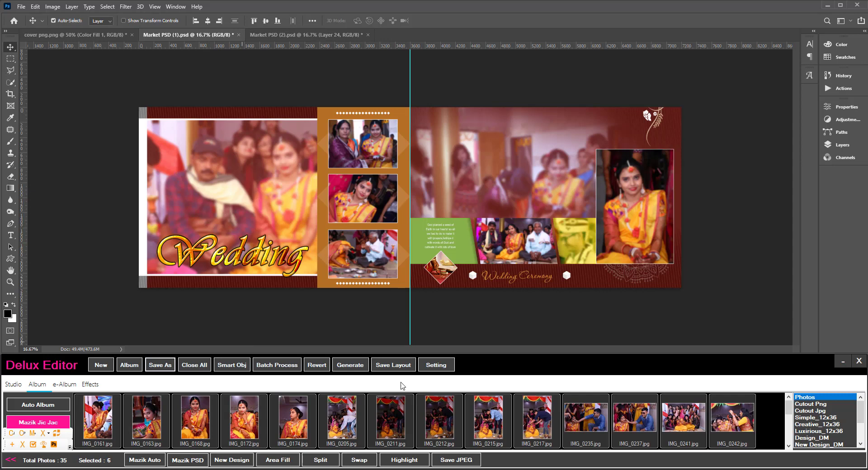
left_click(163, 365)
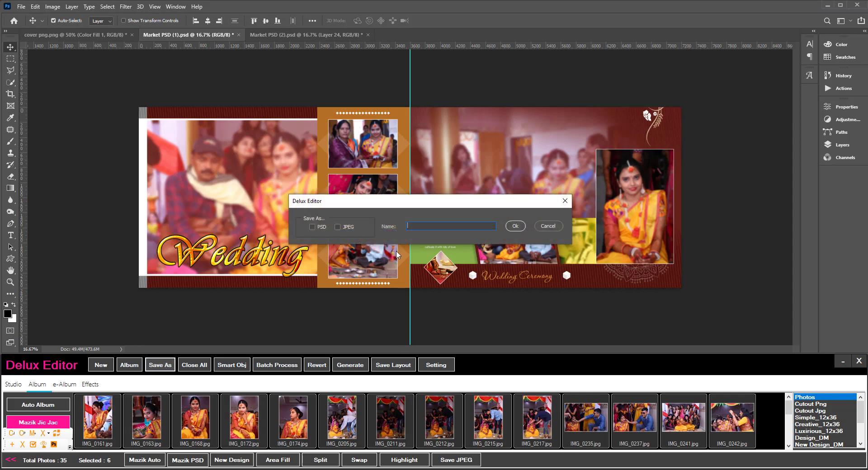
left_click(313, 227)
left_click(349, 226)
type("A1")
left_click(512, 227)
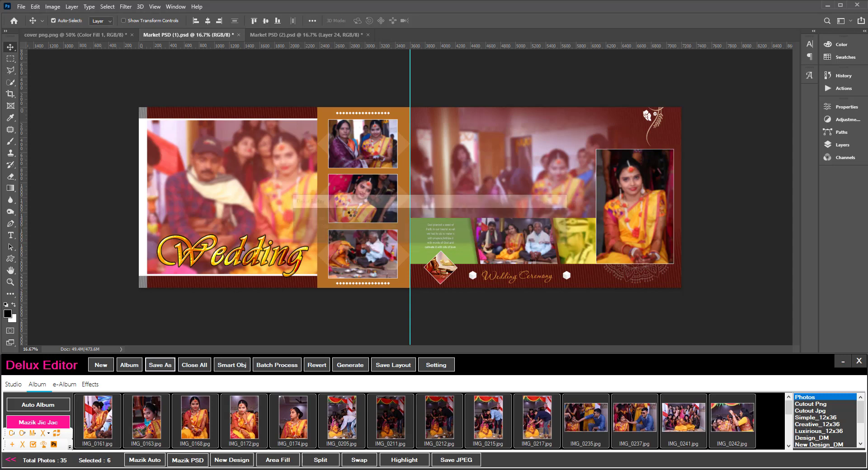
Step: Look through the album photo list to check which photos are marked as used
left_click(790, 447)
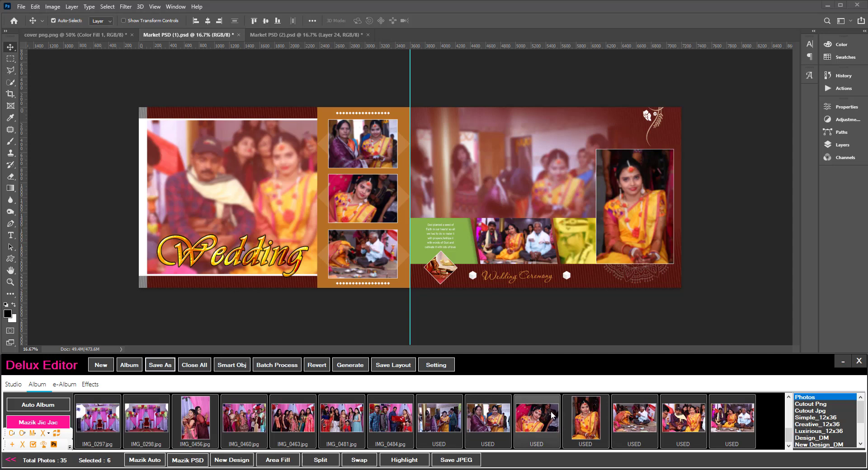
left_click_drag(790, 435, 790, 423)
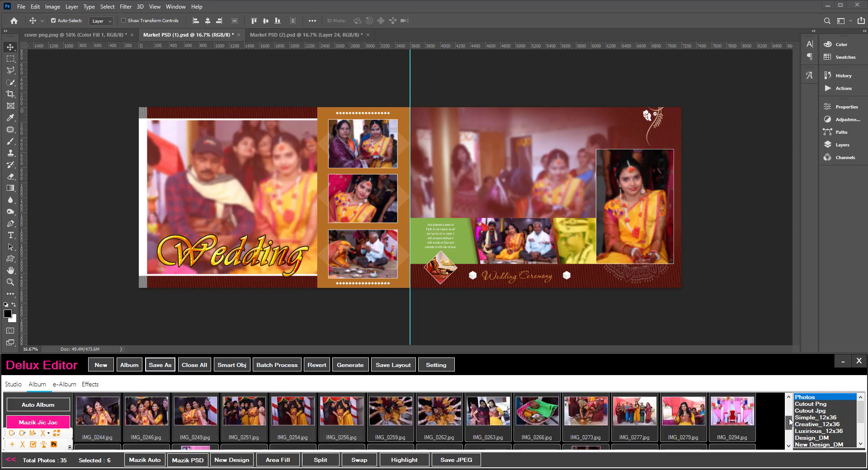